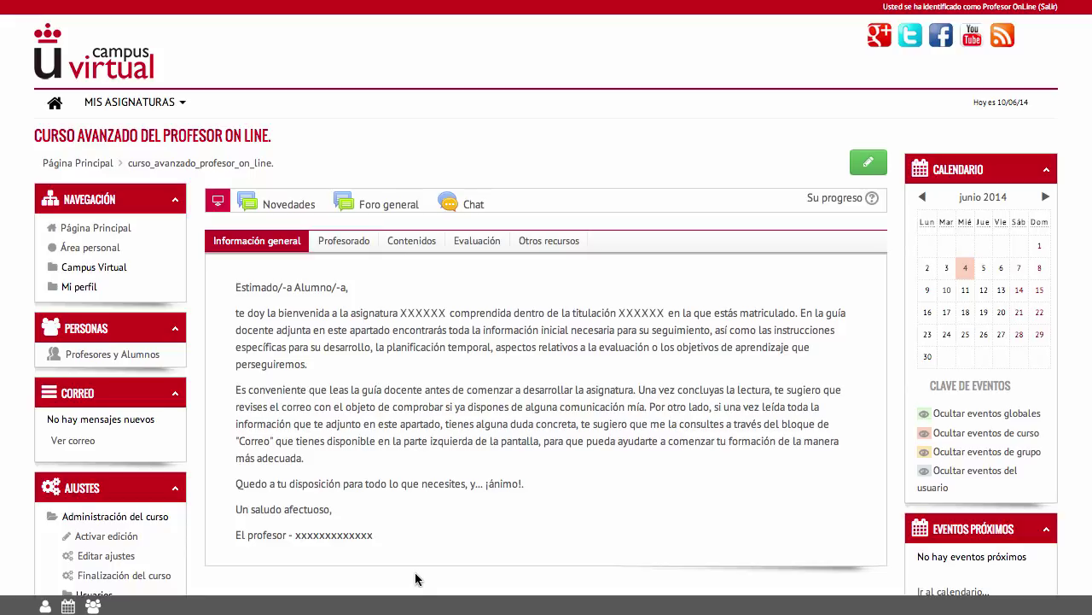
Step: Open the course's grade administration and go to the simple view of its categories and items
scroll(323, 556, "down", 4)
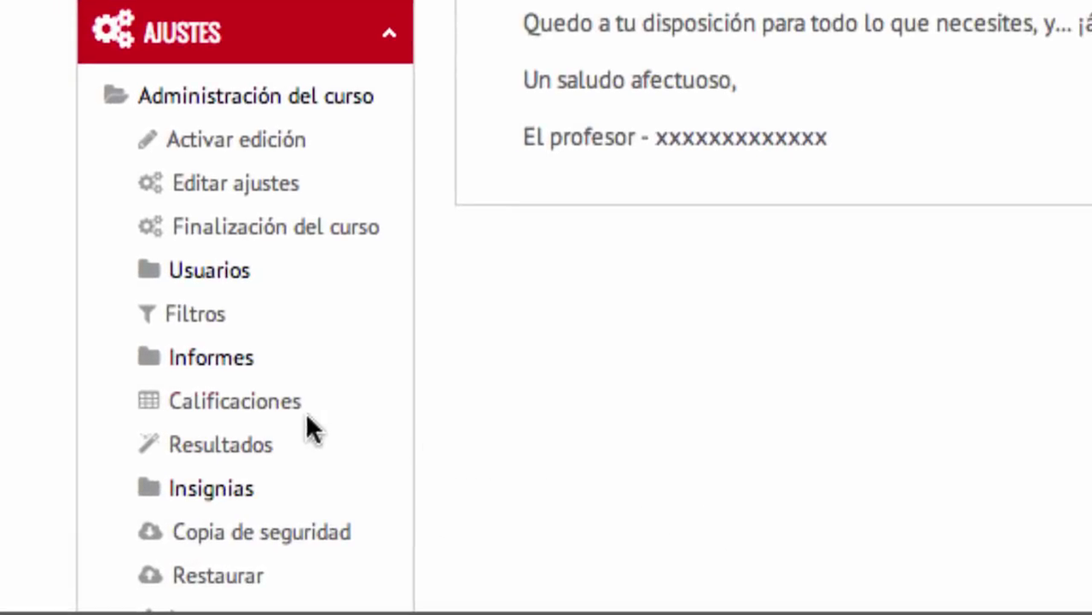
left_click(276, 405)
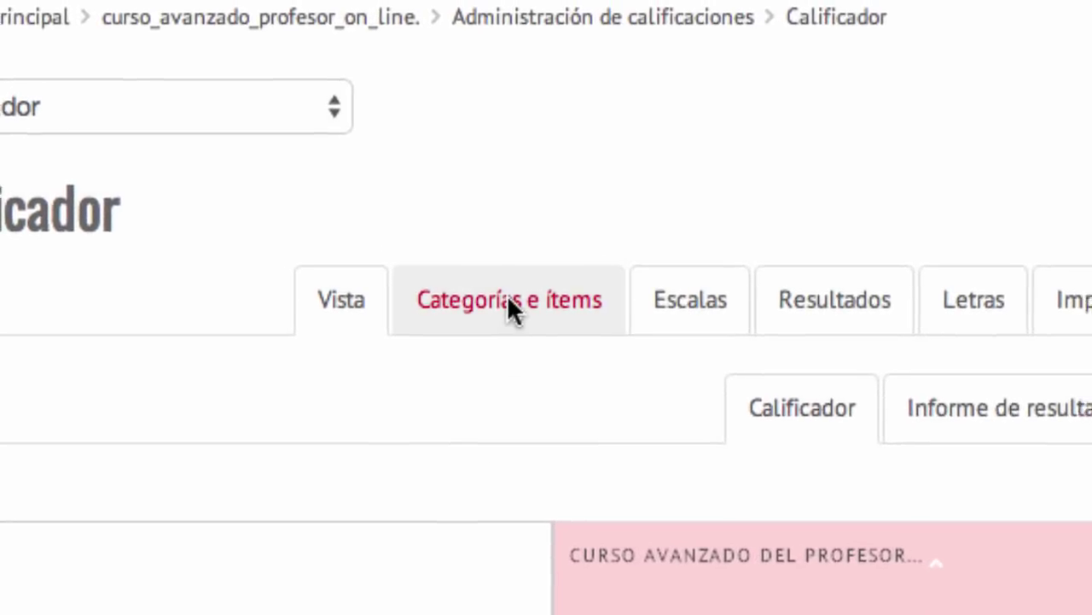
left_click(510, 299)
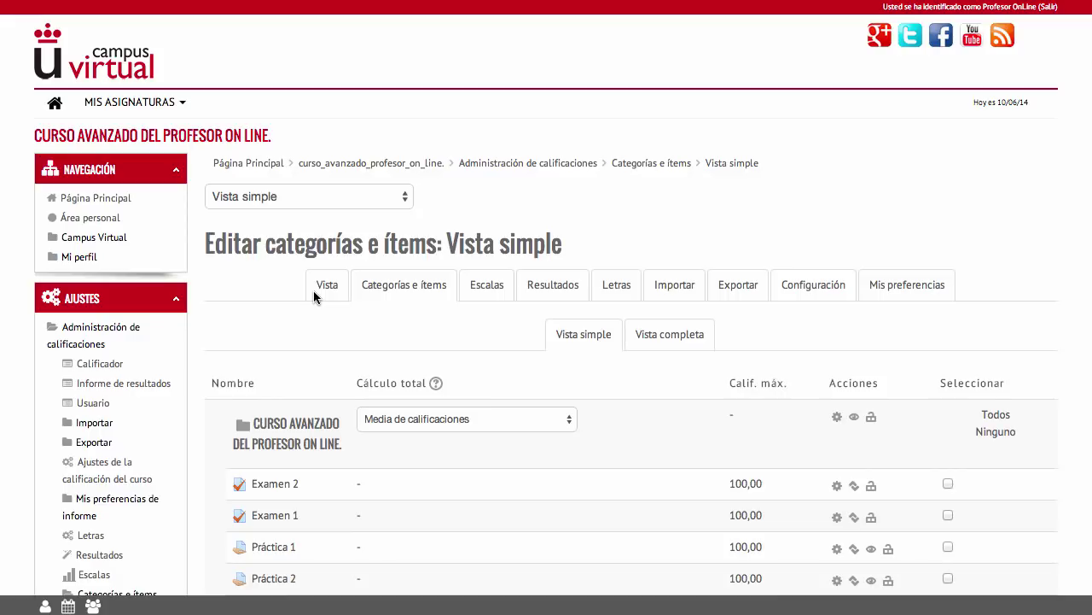
scroll(315, 333, "down", 2)
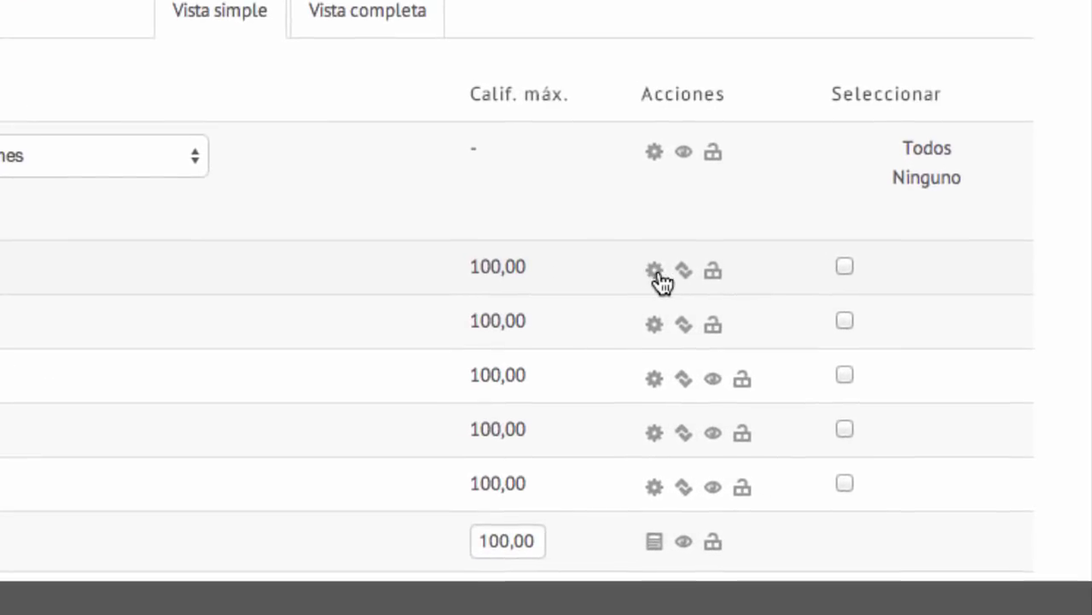
Step: Examine the settings of the Examen 2 grade item and save the form without editing anything
left_click(654, 272)
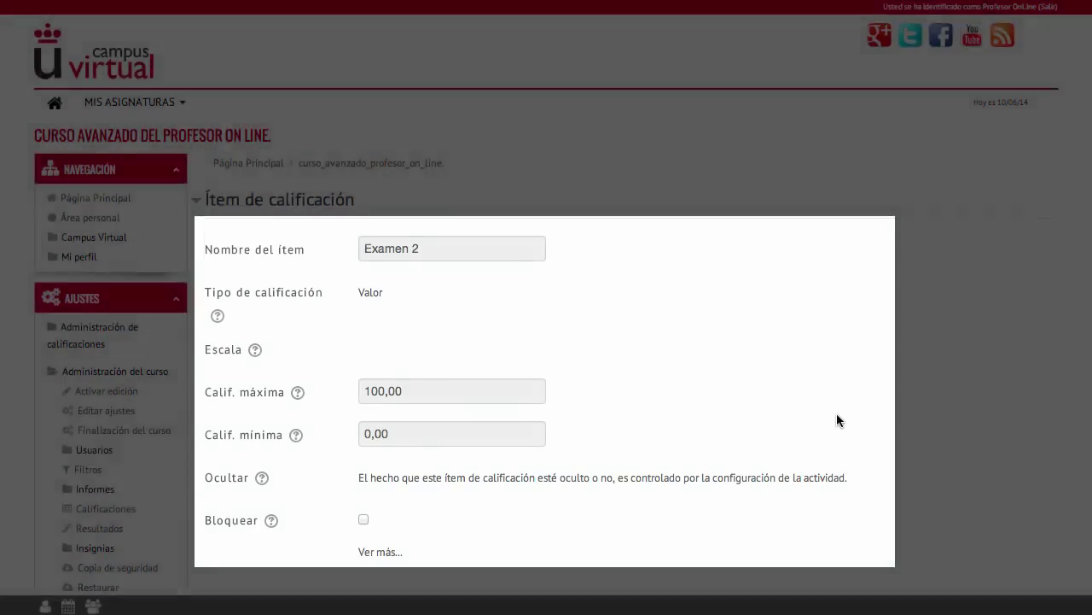
scroll(837, 420, "down", 2)
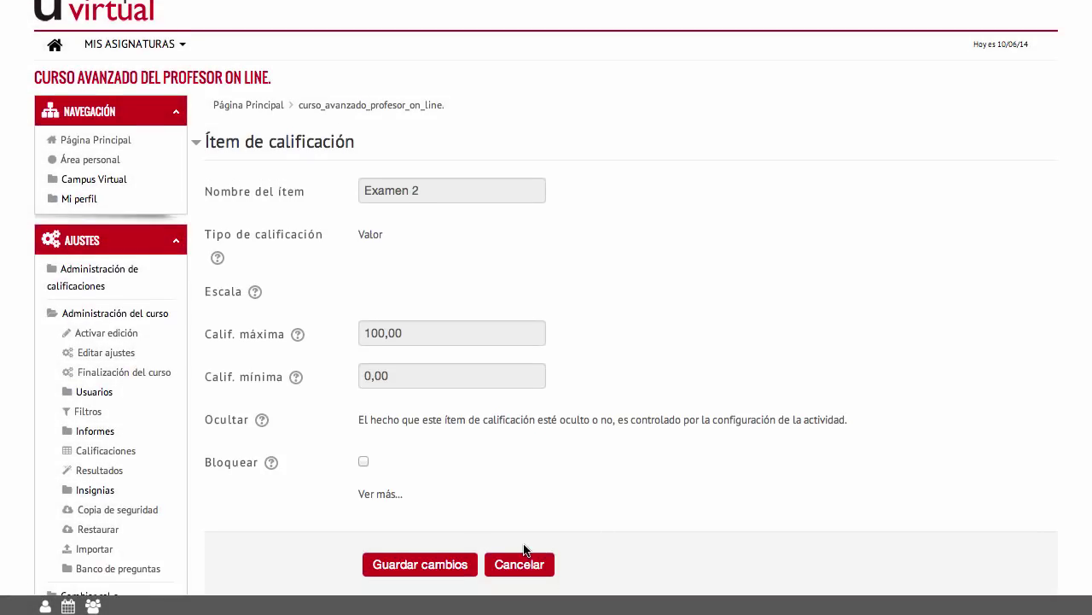
left_click(462, 568)
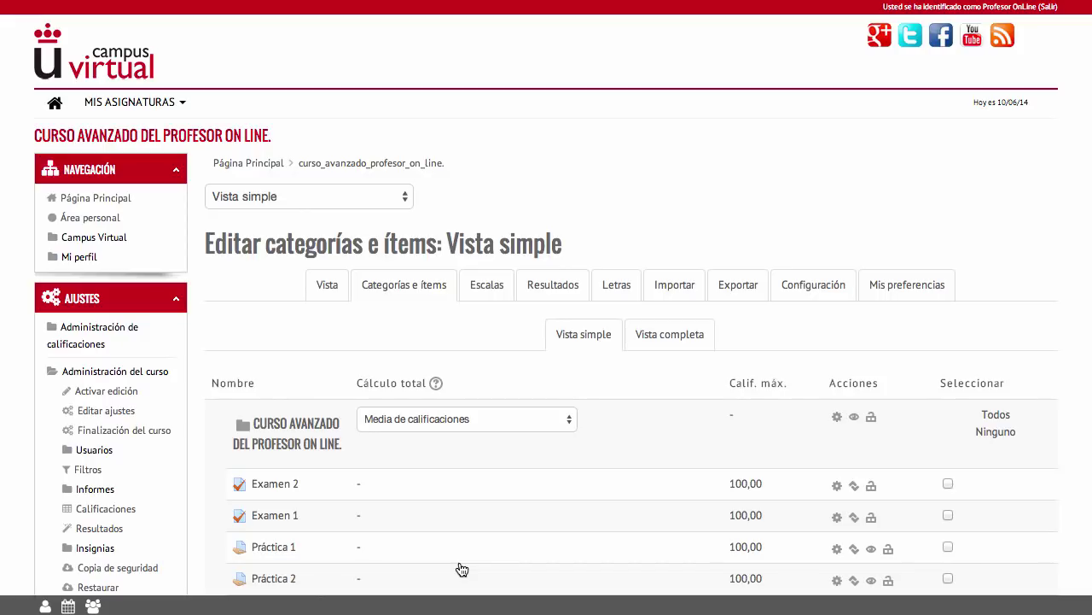
Step: Add a new grade item with its advanced options shown and name it "Participación en clase", leaving item info and ID number empty
scroll(462, 569, "down", 5)
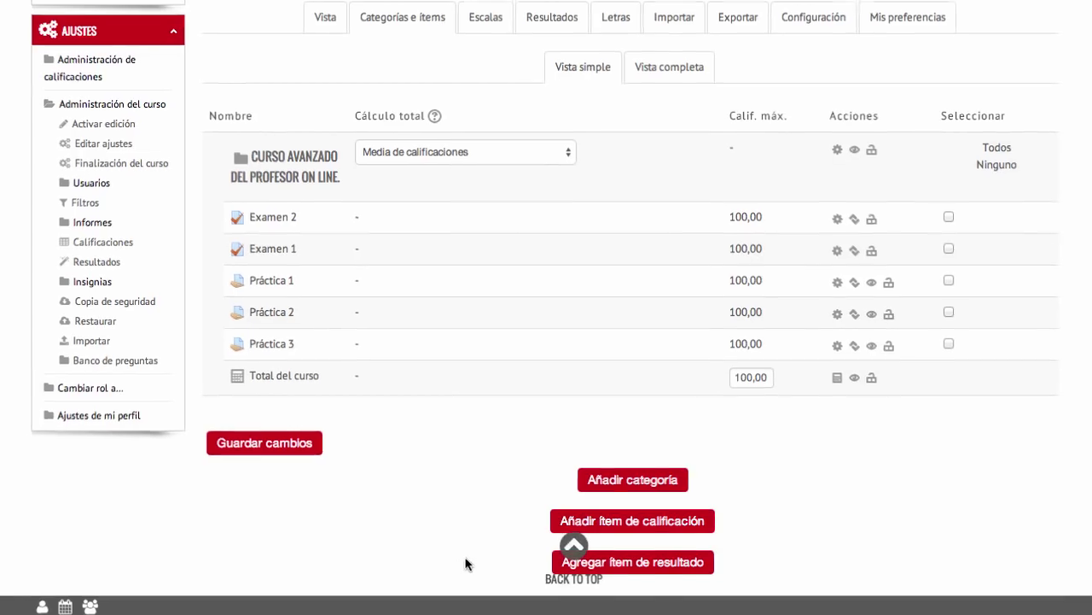
left_click(533, 505)
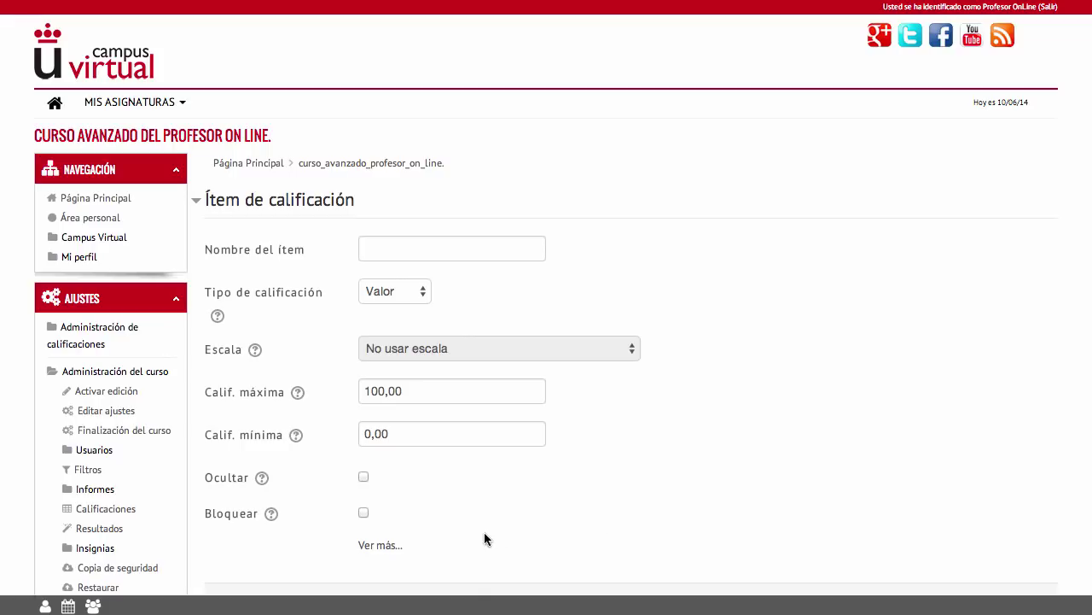
left_click(390, 547)
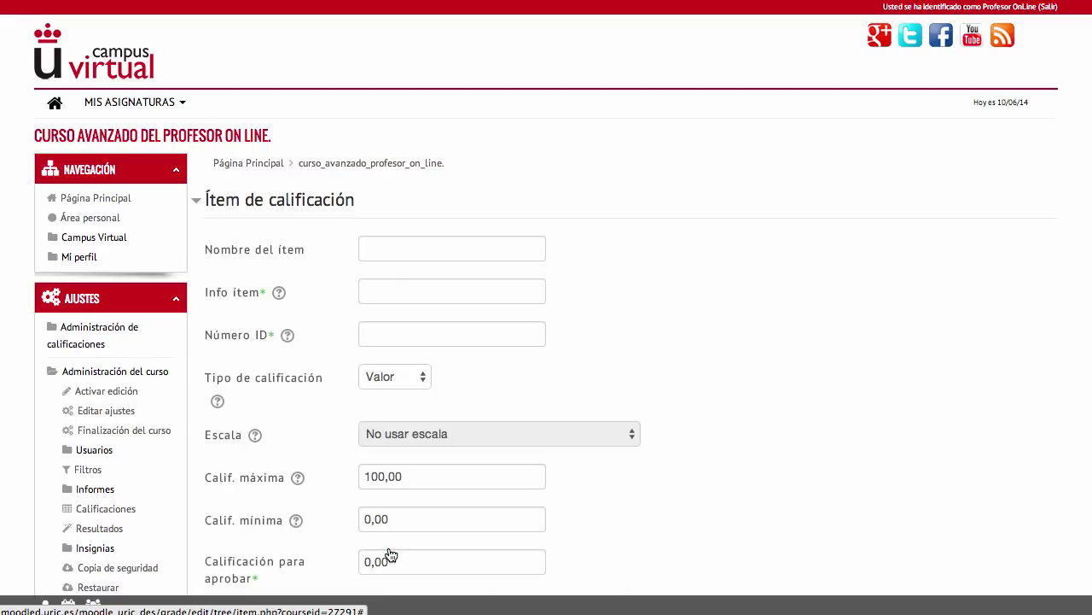
left_click(440, 249)
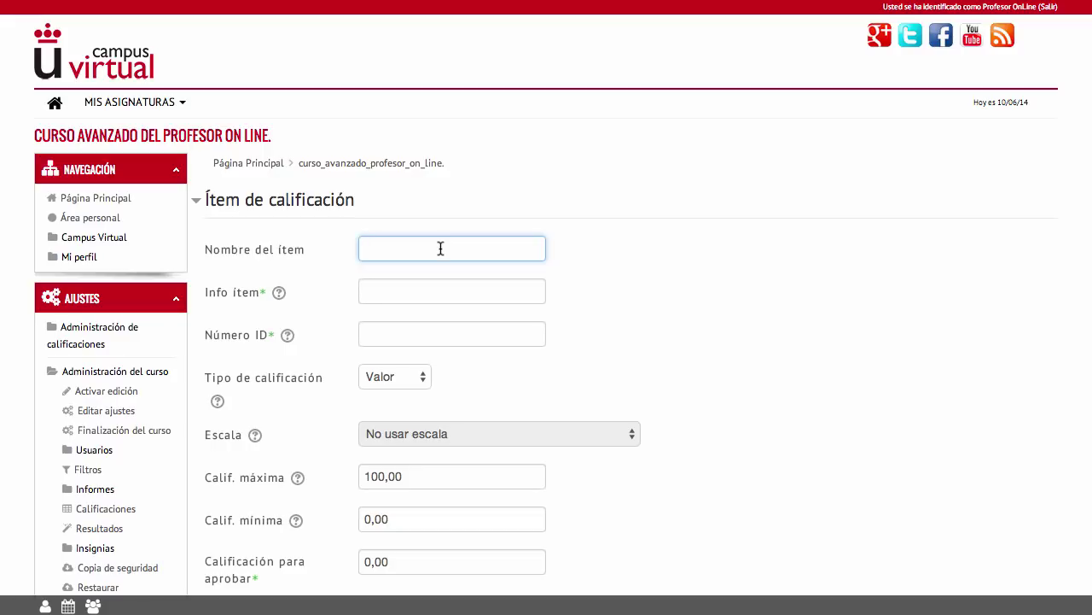
type("Participación en clase")
left_click(428, 289)
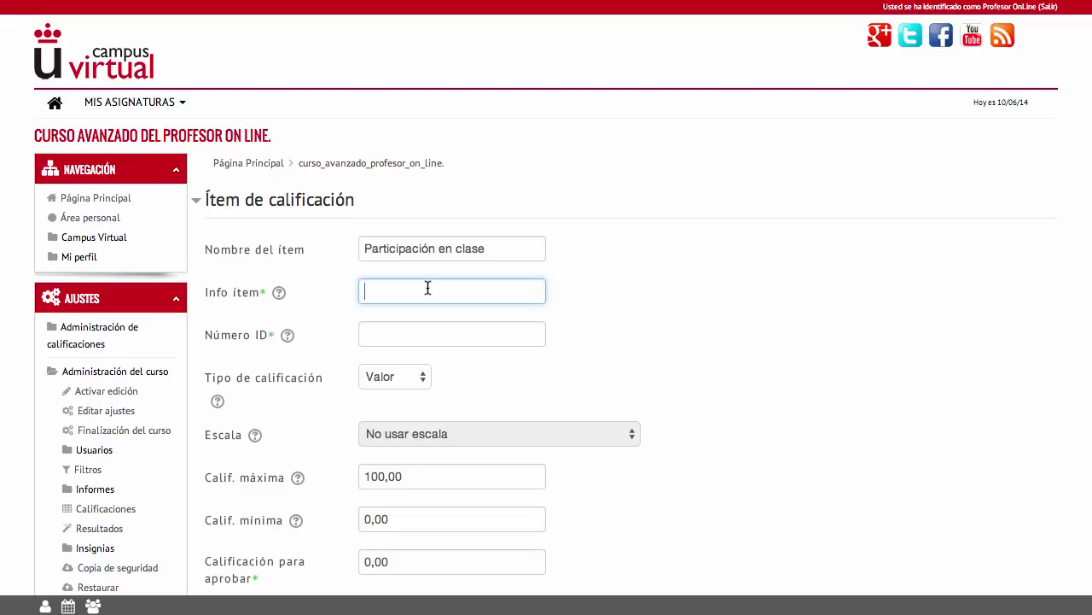
left_click(418, 335)
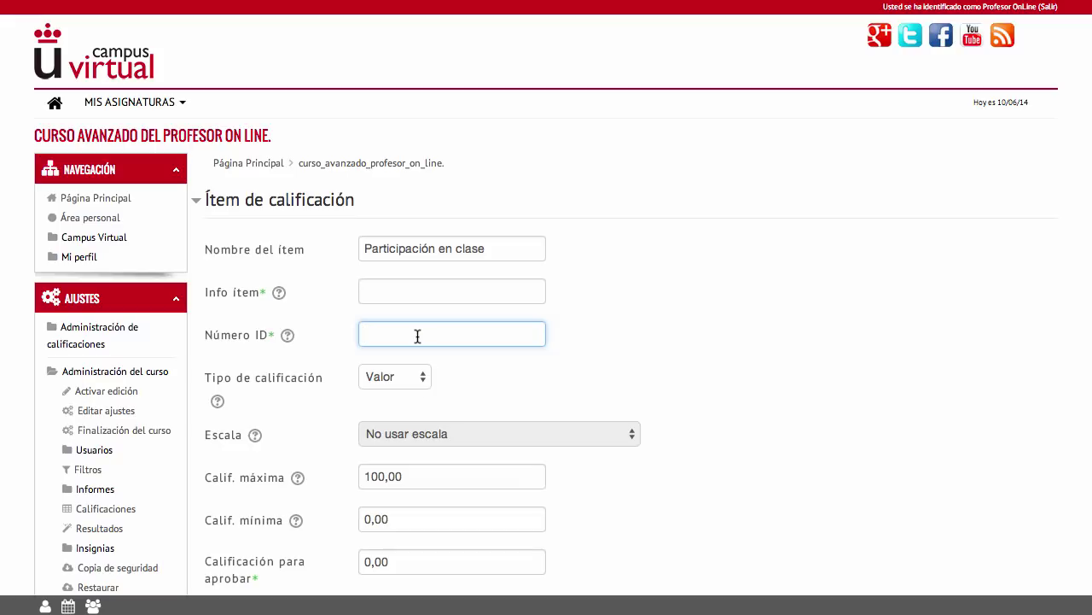
Step: Try the Escala grade type and check its scale choices, then return the grade type to Valor
left_click(424, 389)
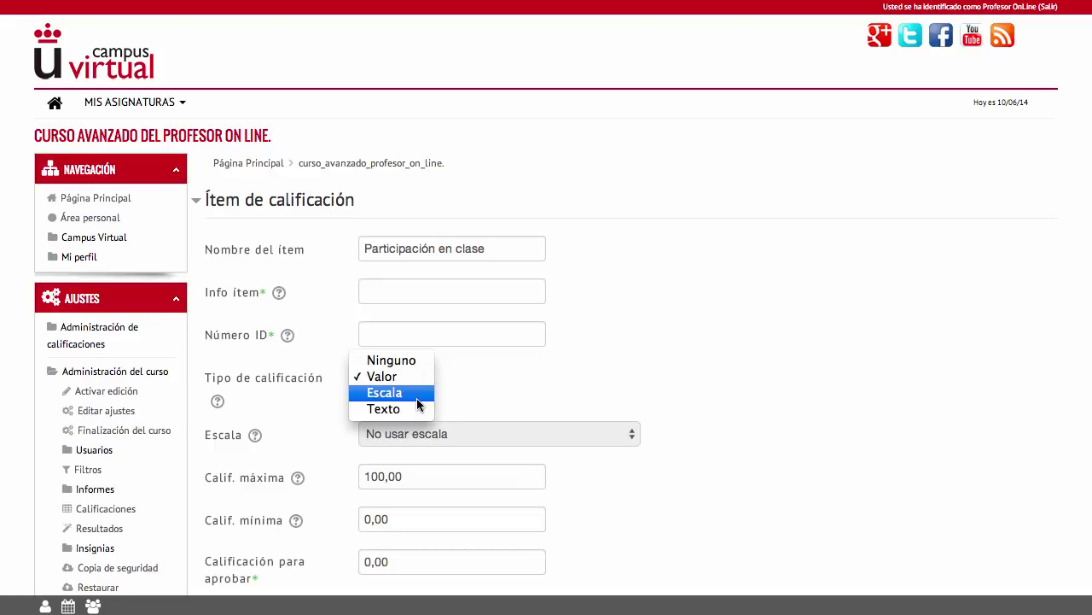
left_click(418, 396)
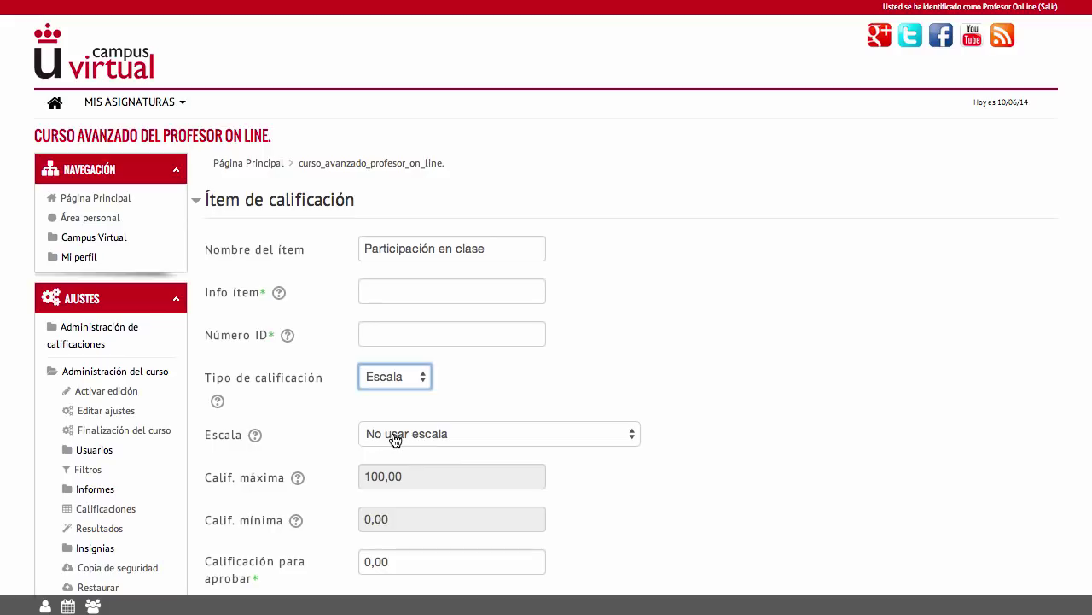
left_click(402, 440)
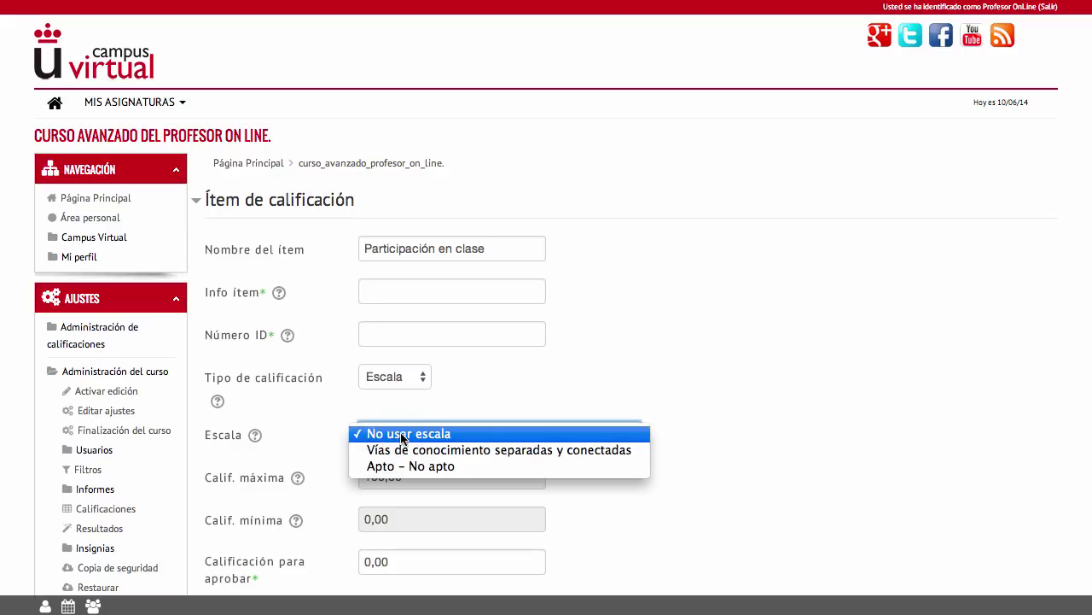
left_click(403, 436)
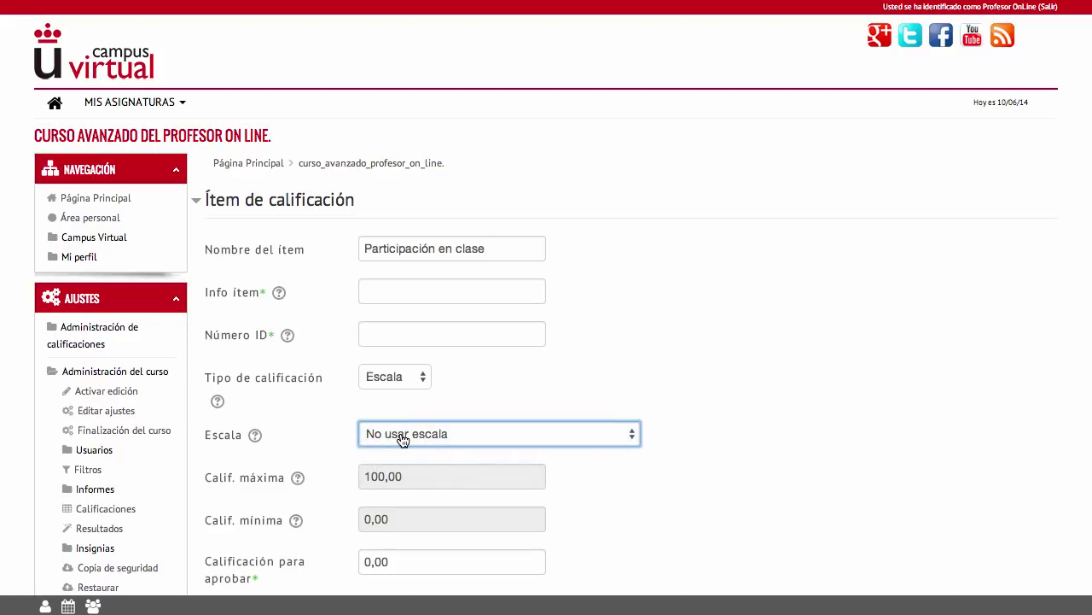
left_click(402, 384)
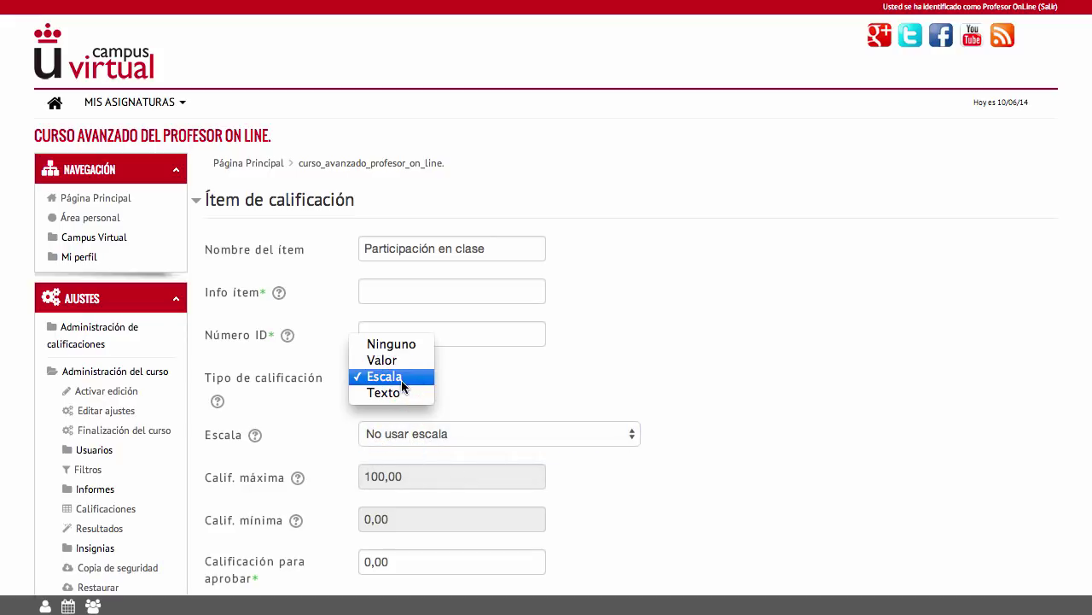
left_click(401, 365)
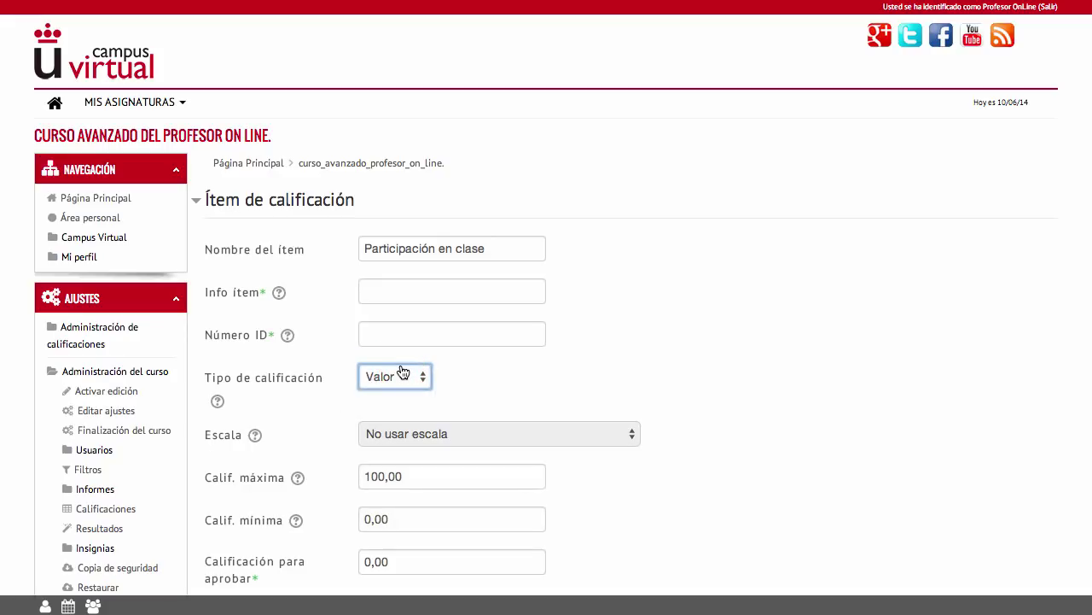
Step: Set the new item's grade to pass to 50, keeping the maximum at 100,00 and the minimum at 0,00
scroll(403, 373, "down", 1)
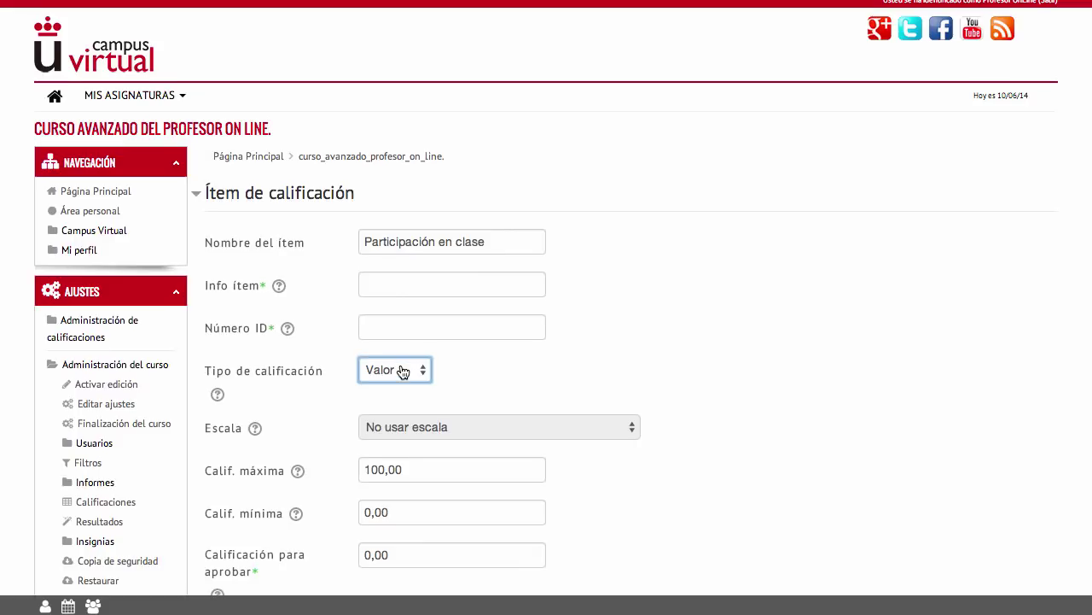
left_click(416, 465)
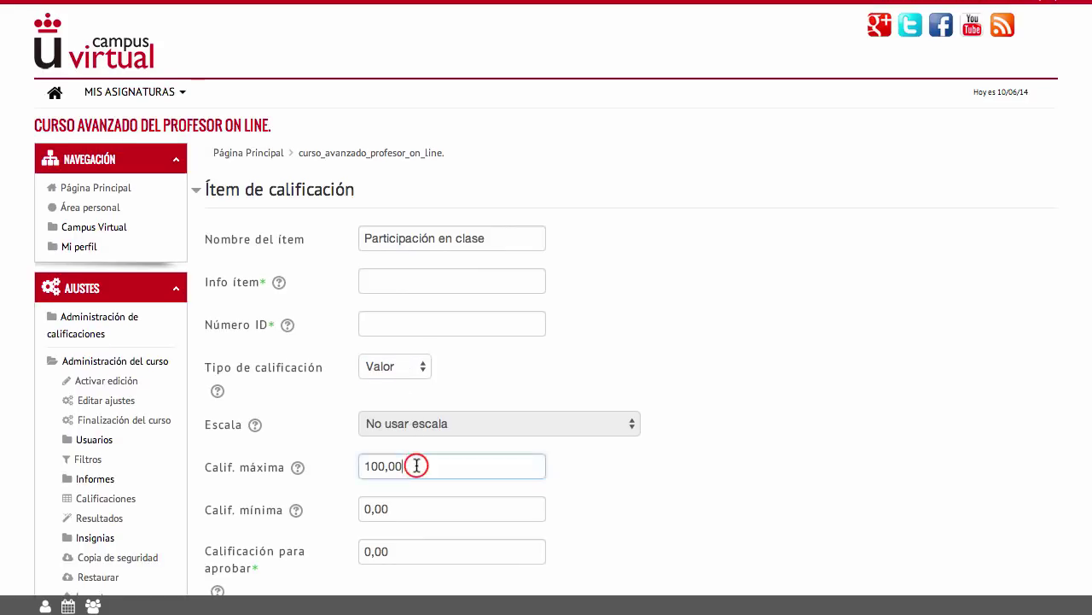
left_click(418, 510)
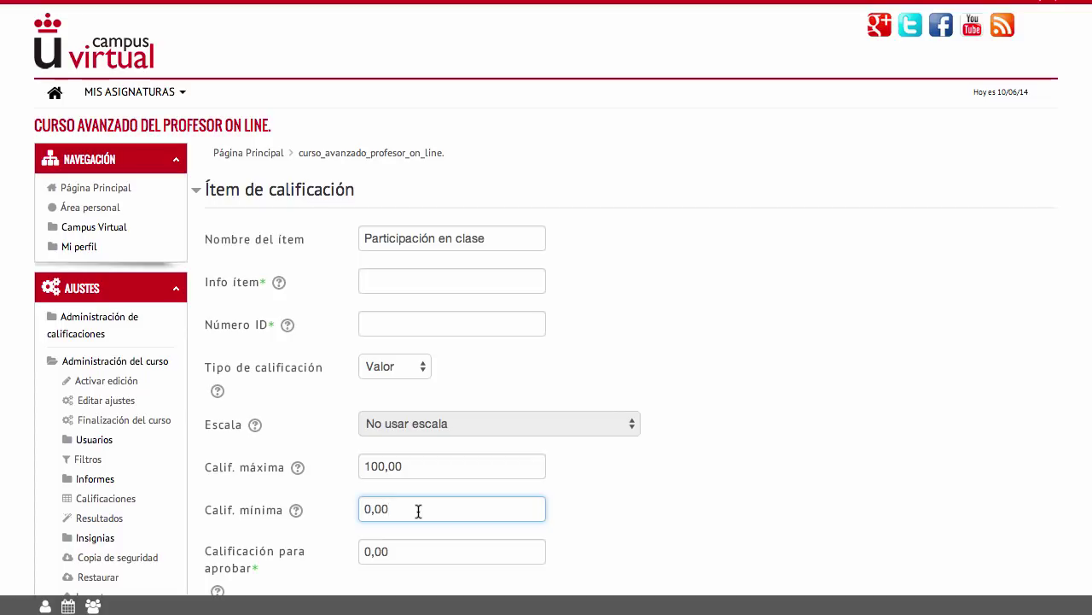
scroll(419, 509, "down", 3)
left_click(414, 417)
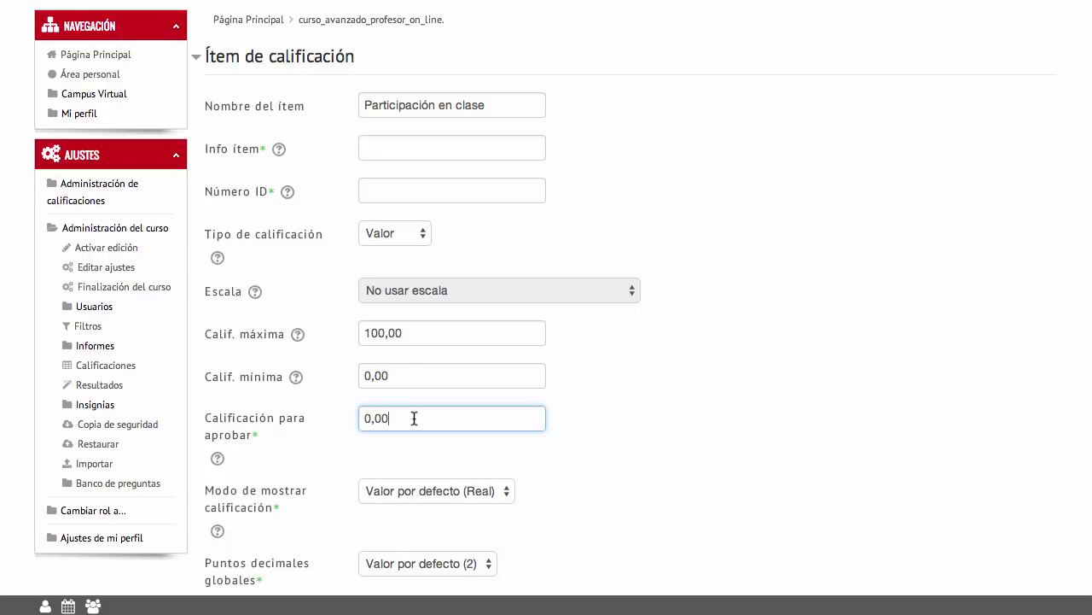
key("BackSpace")
Step: Keep the display mode at "Valor por defecto (Real)" and the decimals at "Valor por defecto (2)", and save the new grade item
scroll(382, 427, "down", 4)
left_click(397, 339)
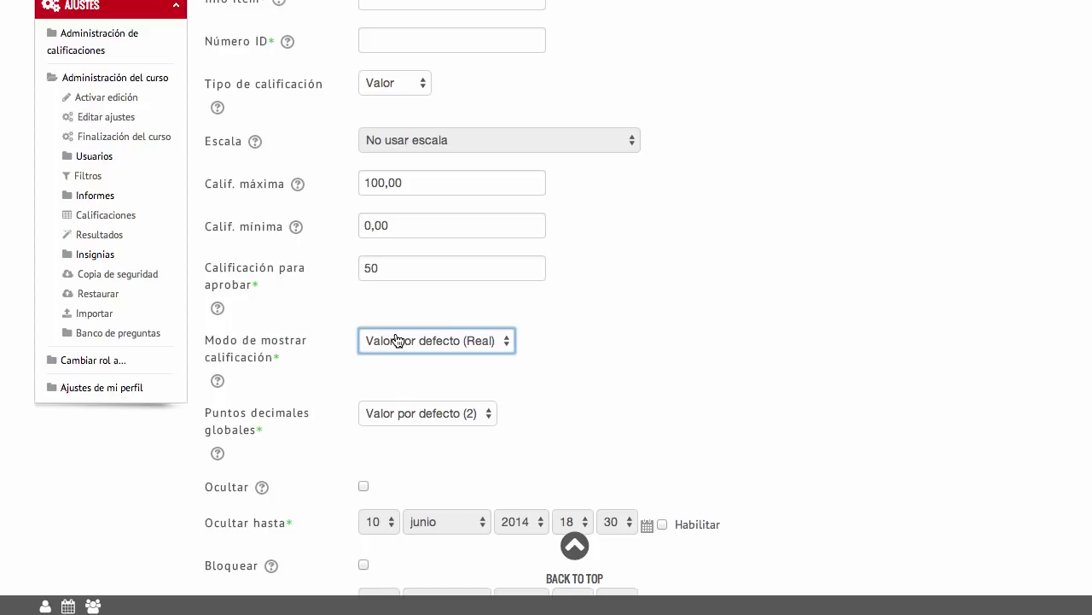
left_click(397, 340)
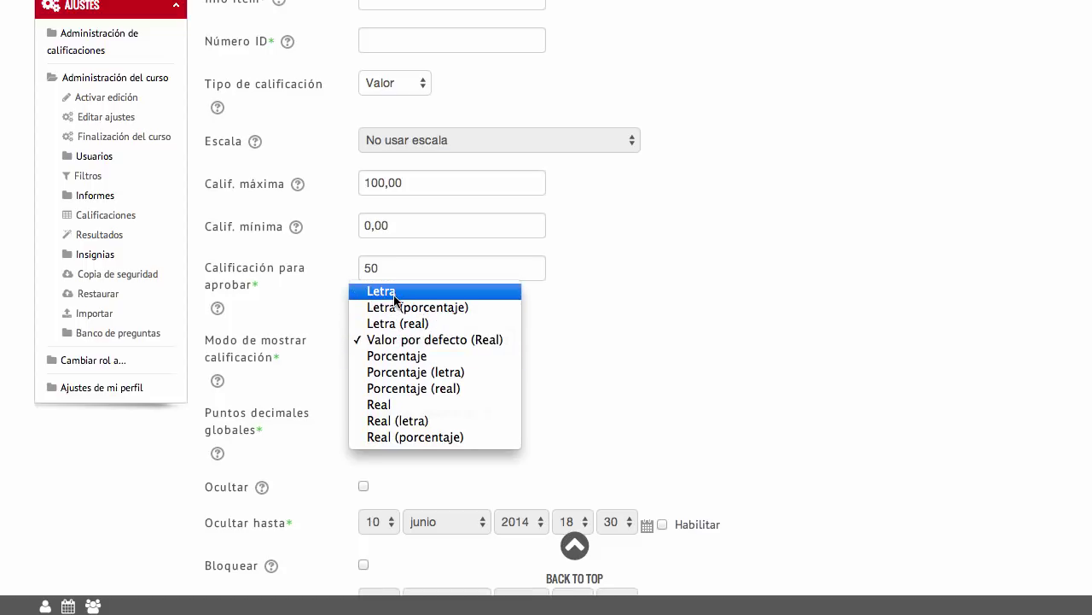
left_click(393, 339)
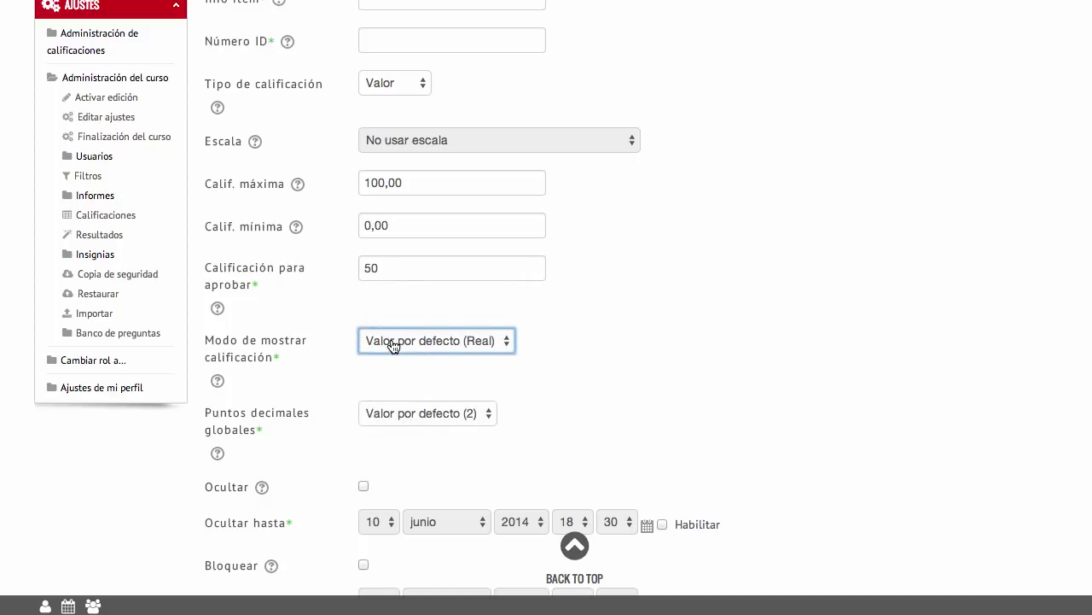
left_click(425, 414)
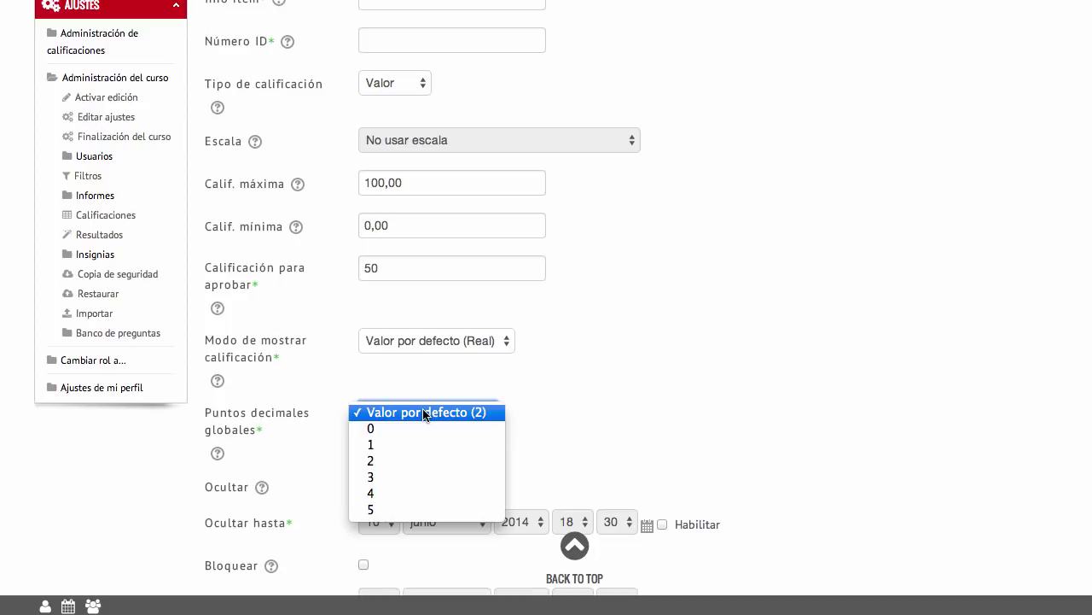
left_click(425, 413)
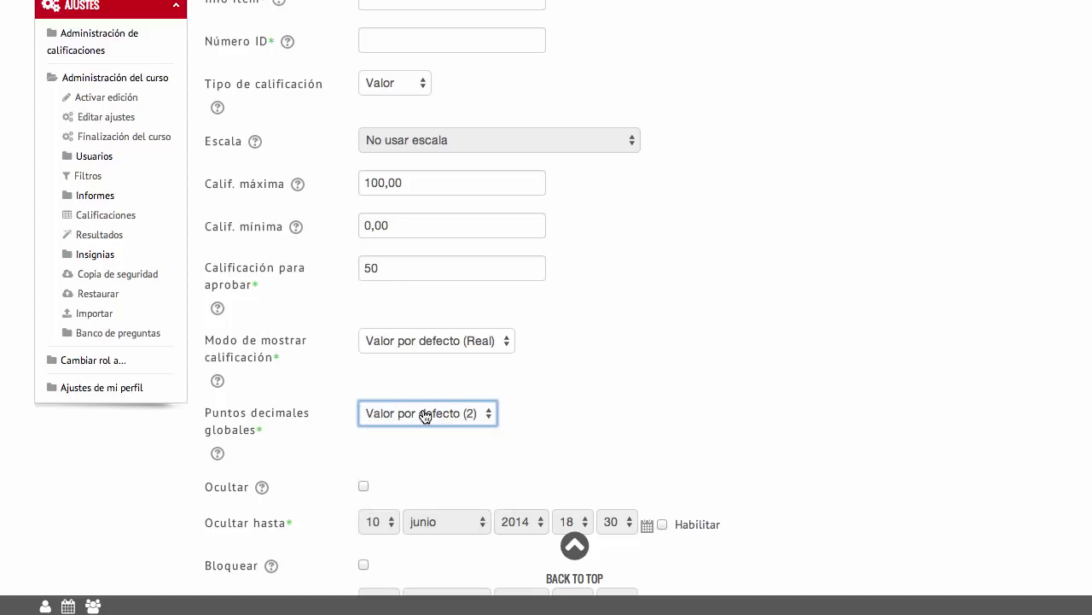
scroll(425, 415, "down", 5)
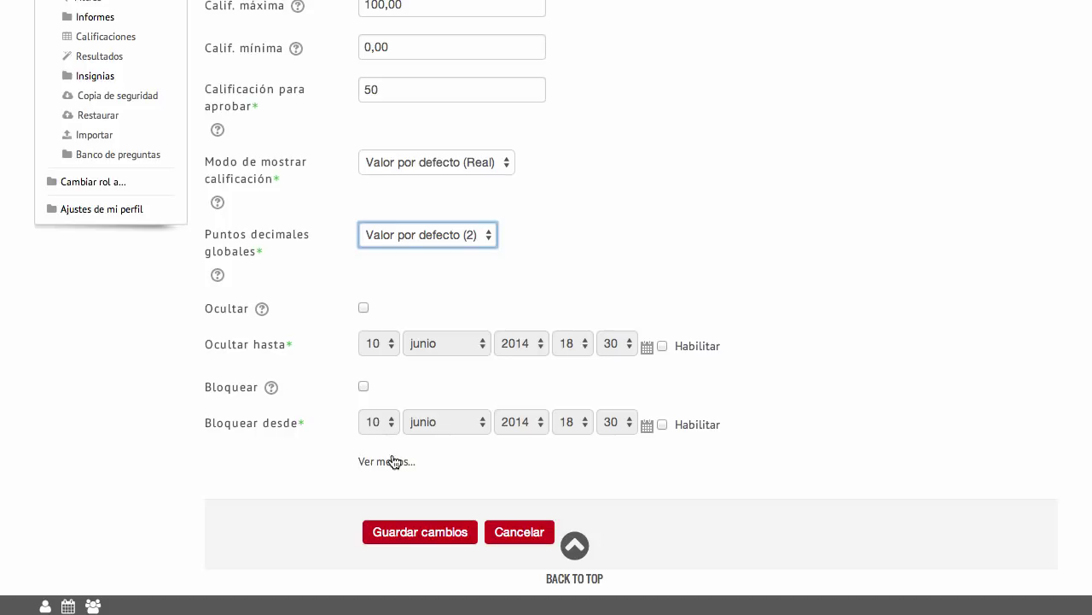
left_click(430, 532)
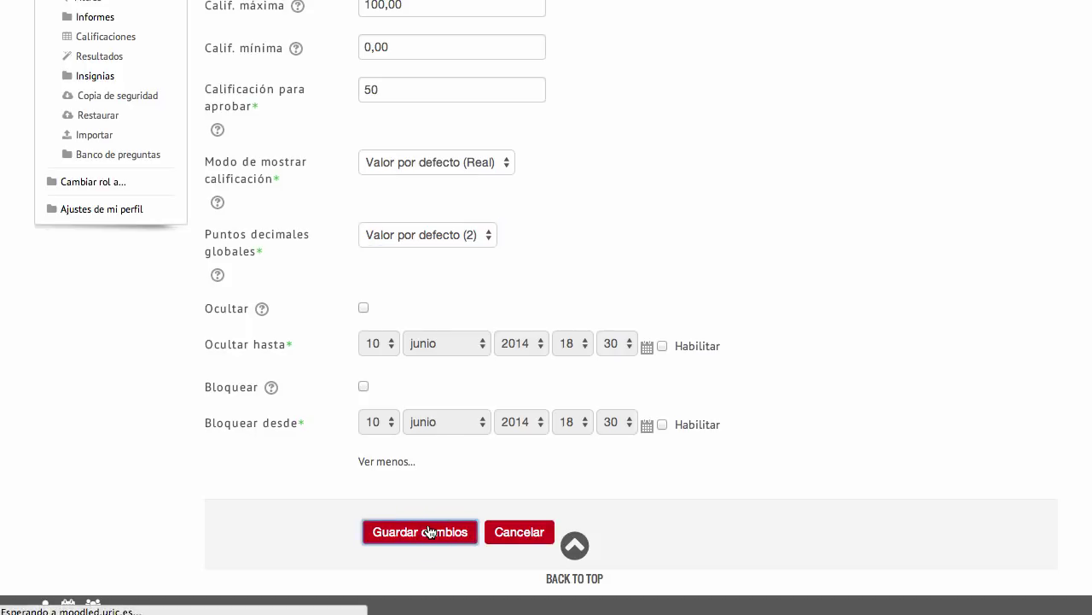